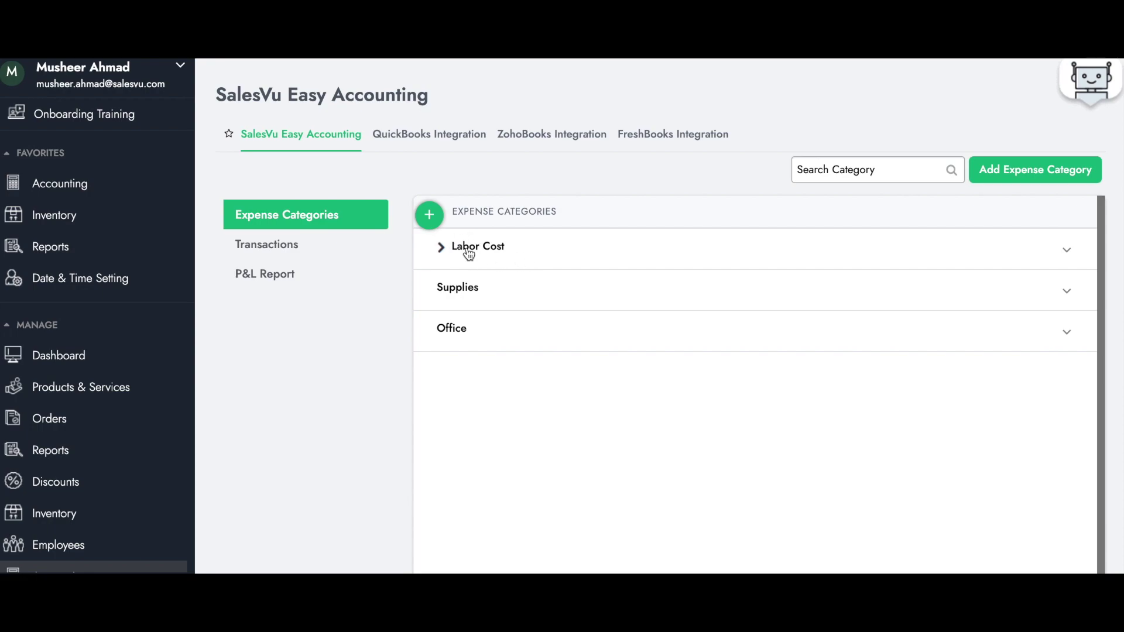
pyautogui.click(1066, 251)
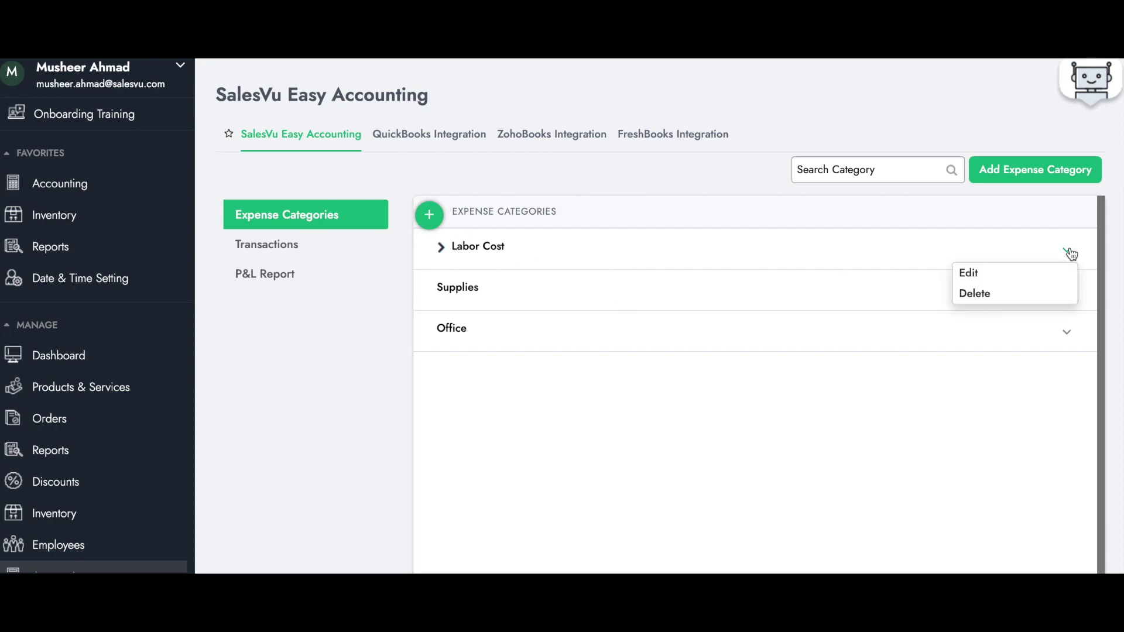
pyautogui.click(965, 274)
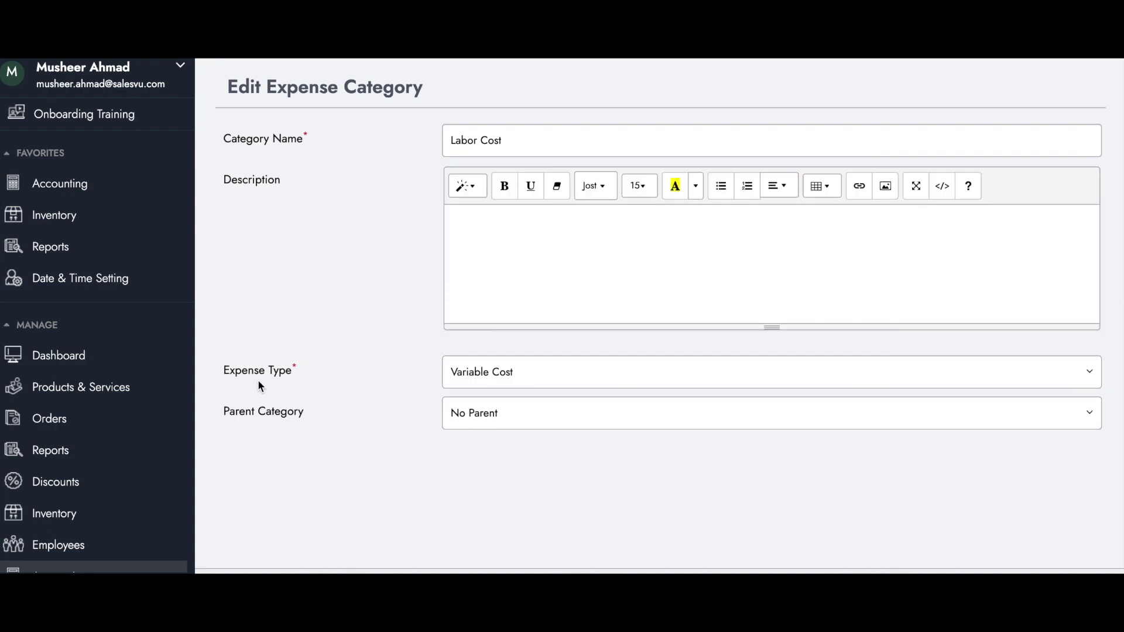
pyautogui.click(483, 388)
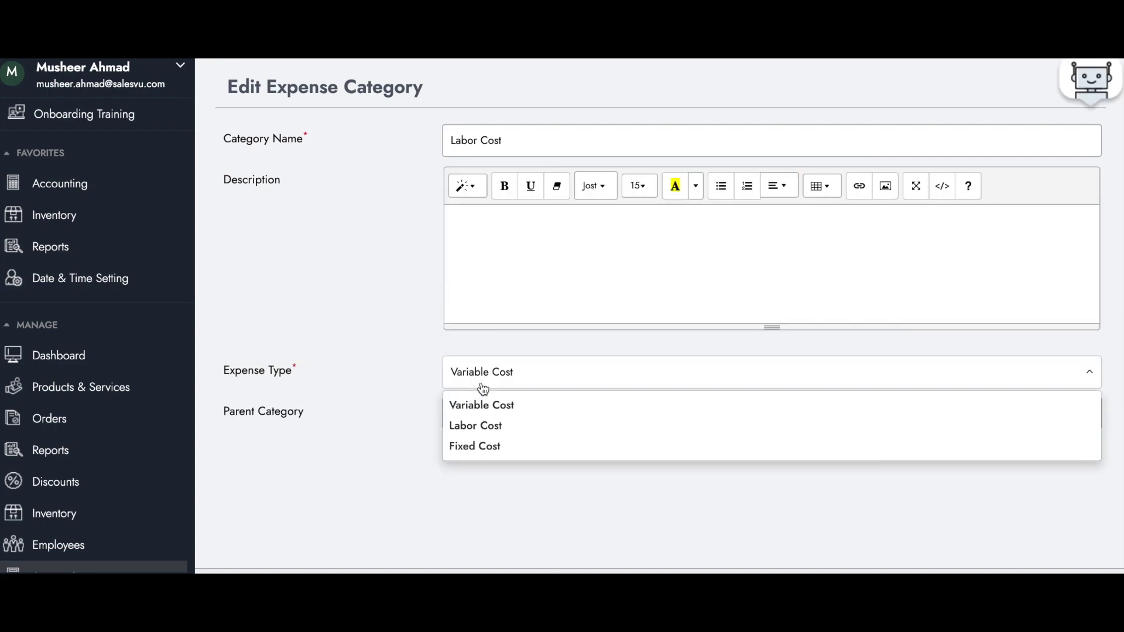
pyautogui.click(545, 504)
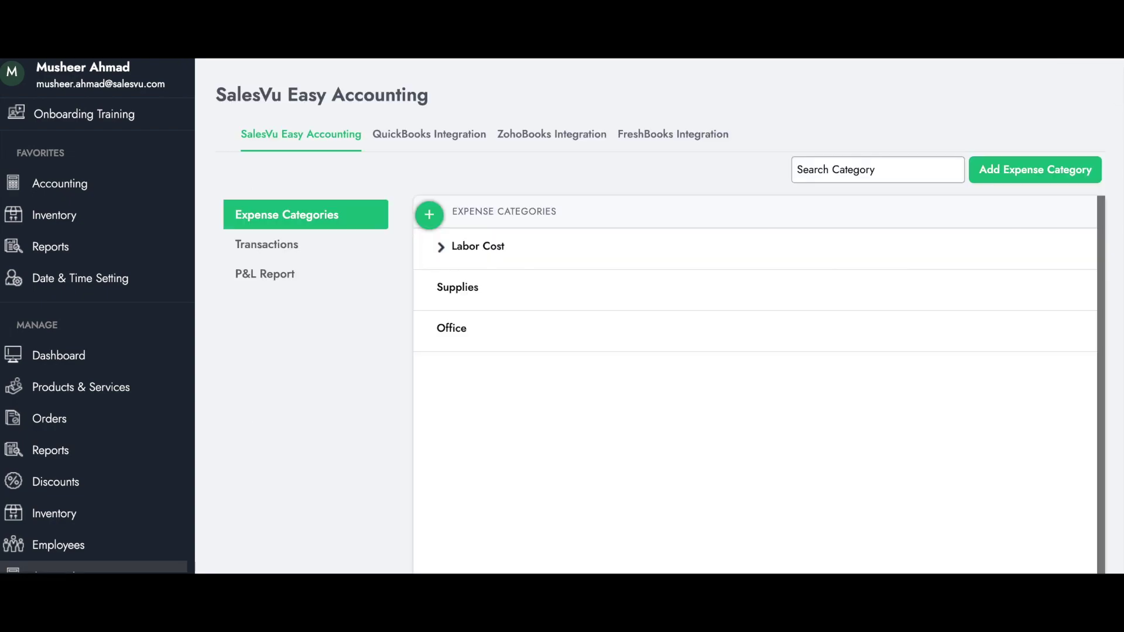
# Step: Show all transactions and change the date range start to 04/08/2022, ending 04/19/2023
pyautogui.click(294, 250)
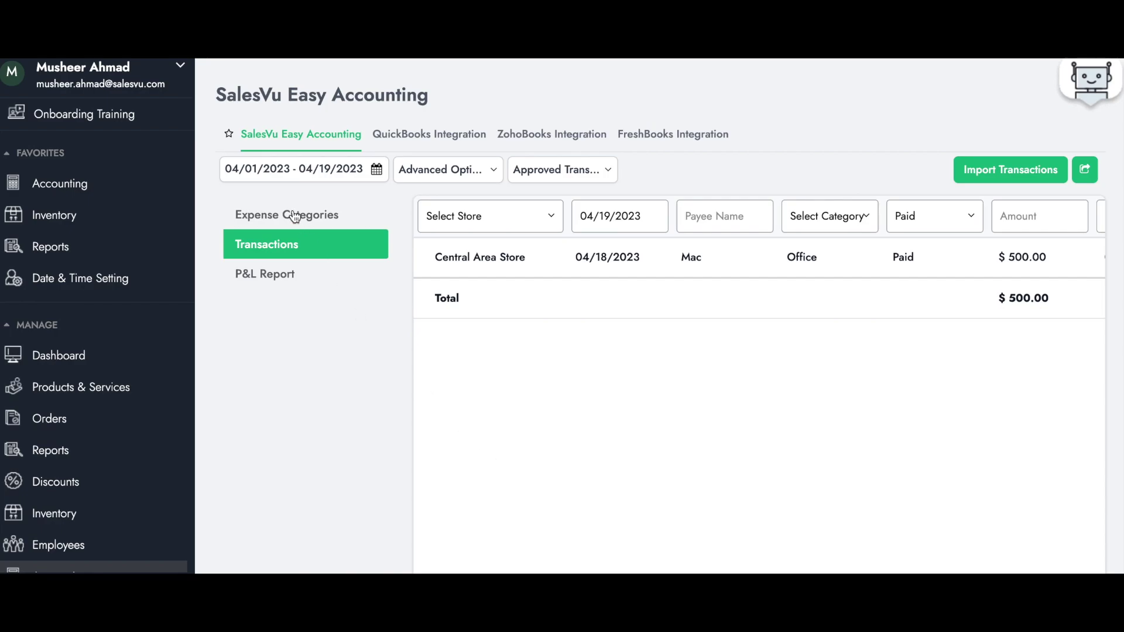
pyautogui.click(241, 170)
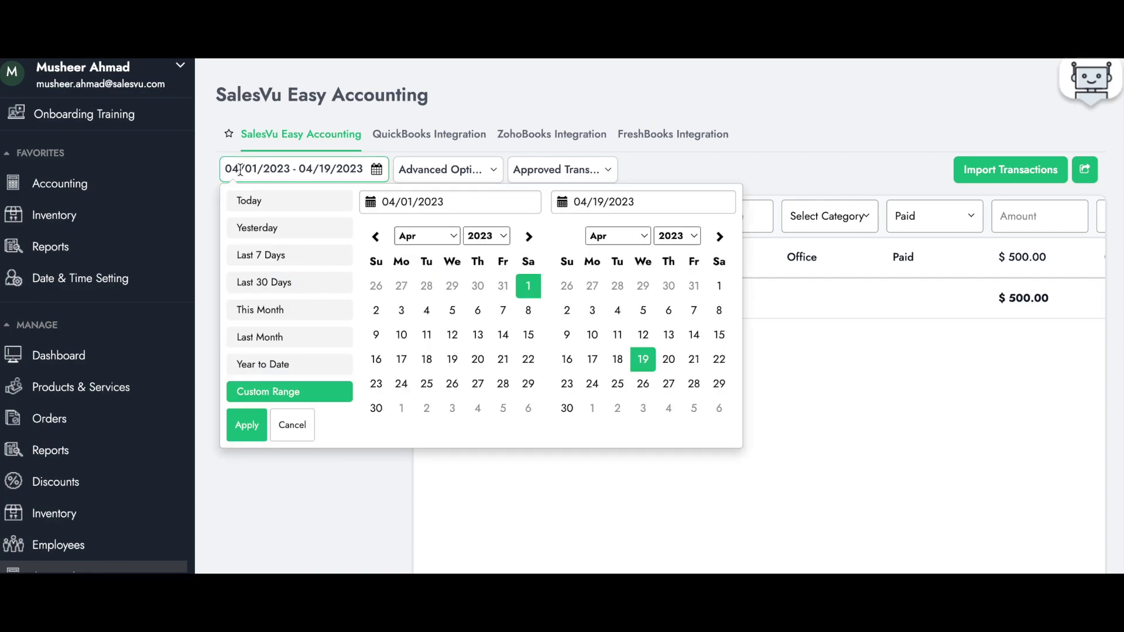
pyautogui.click(258, 170)
pyautogui.press('BackSpace')
pyautogui.write('8')
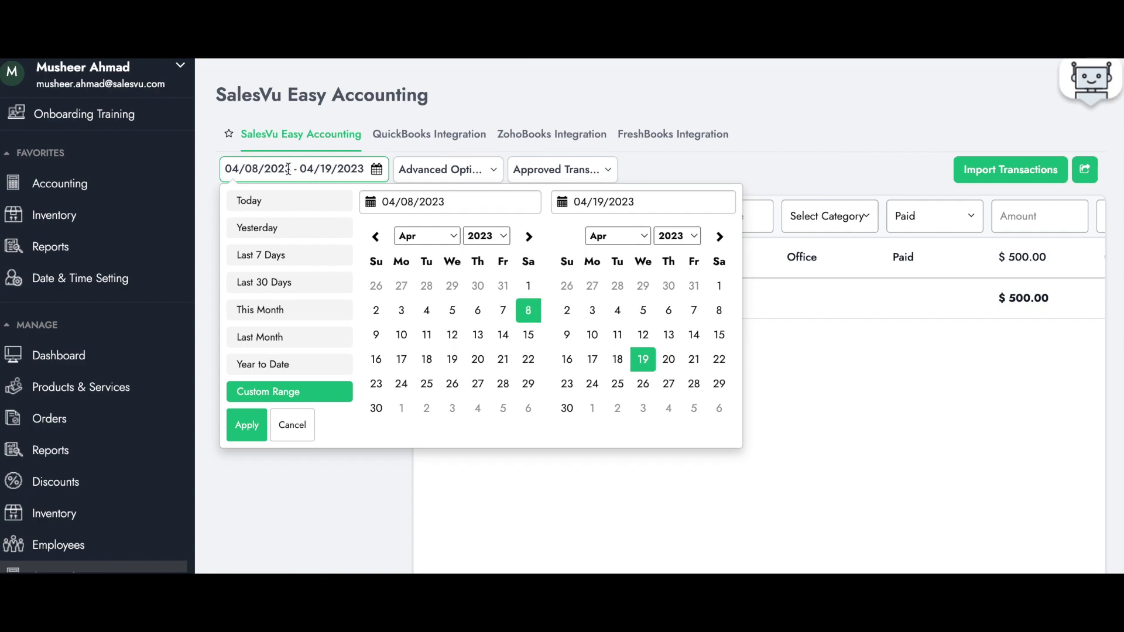
pyautogui.press('BackSpace')
pyautogui.write('2')
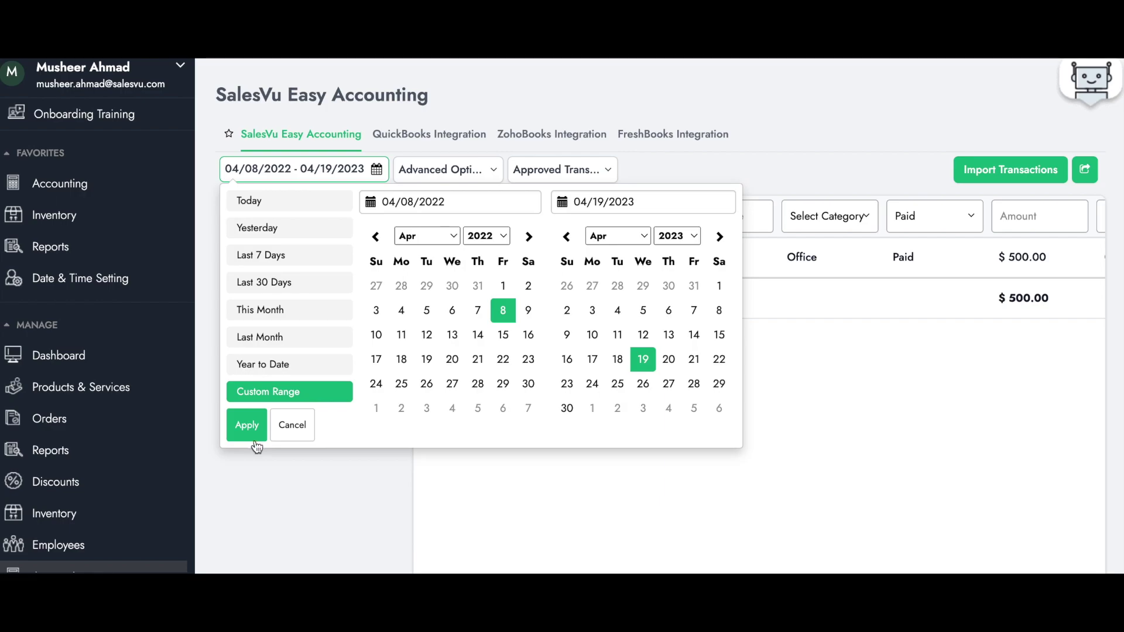
pyautogui.click(253, 433)
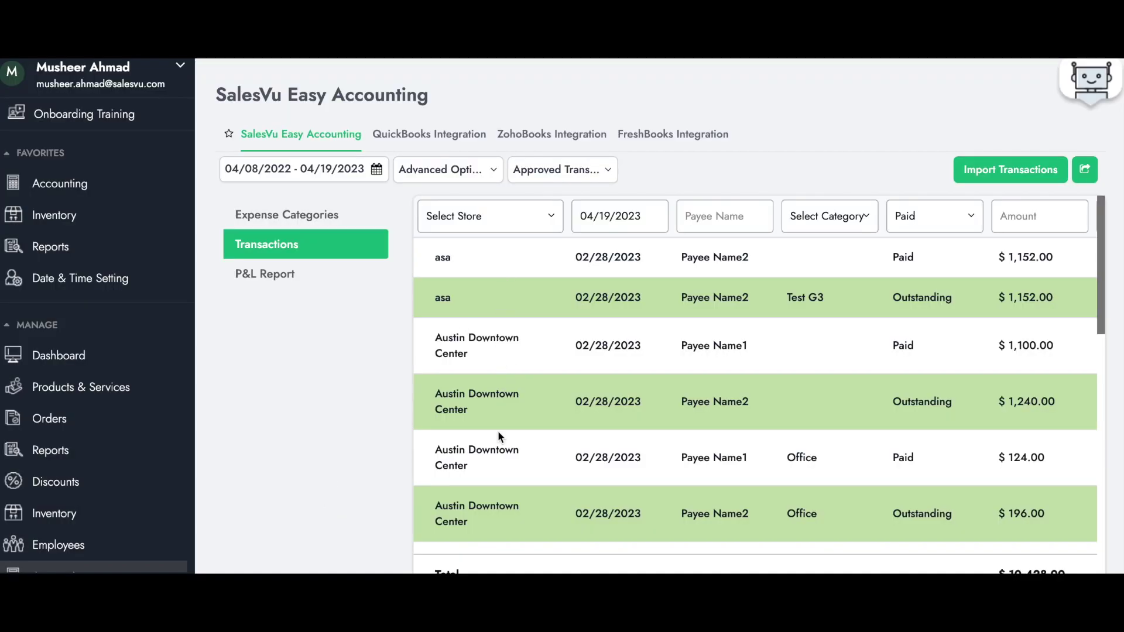
pyautogui.scroll(-1, 498, 430)
pyautogui.scroll(-5, 498, 431)
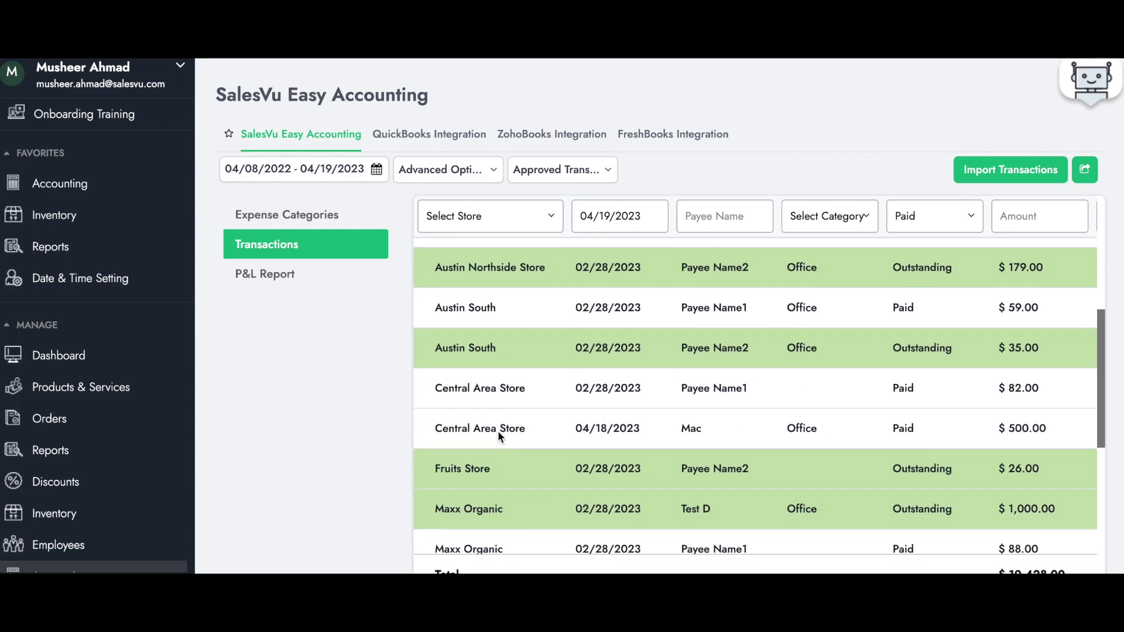
pyautogui.scroll(-1, 478, 518)
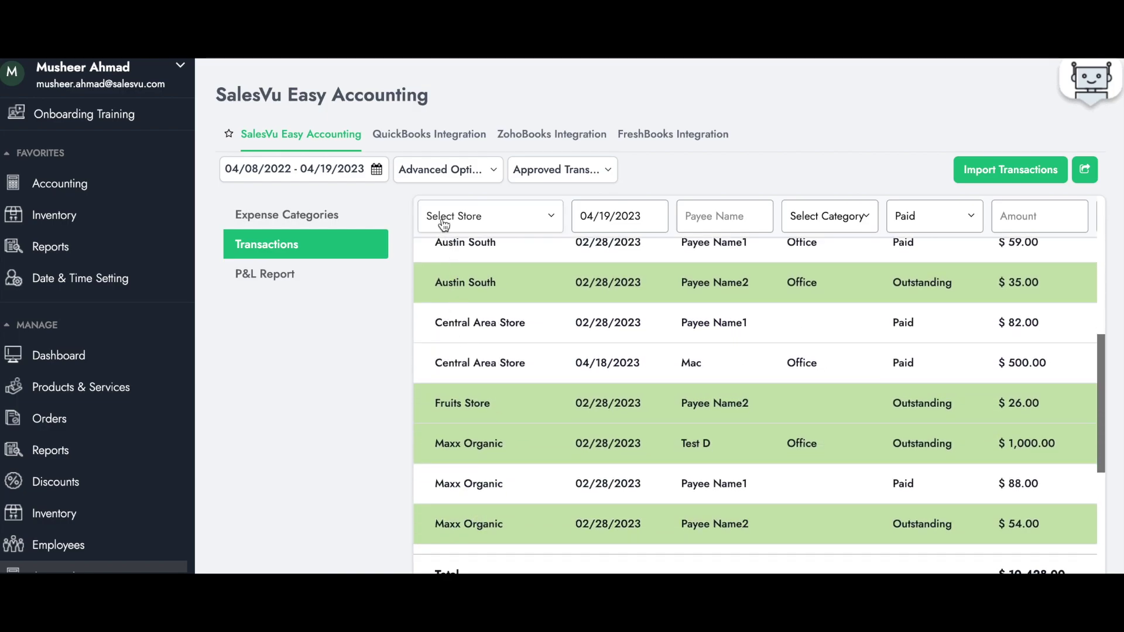
pyautogui.click(462, 216)
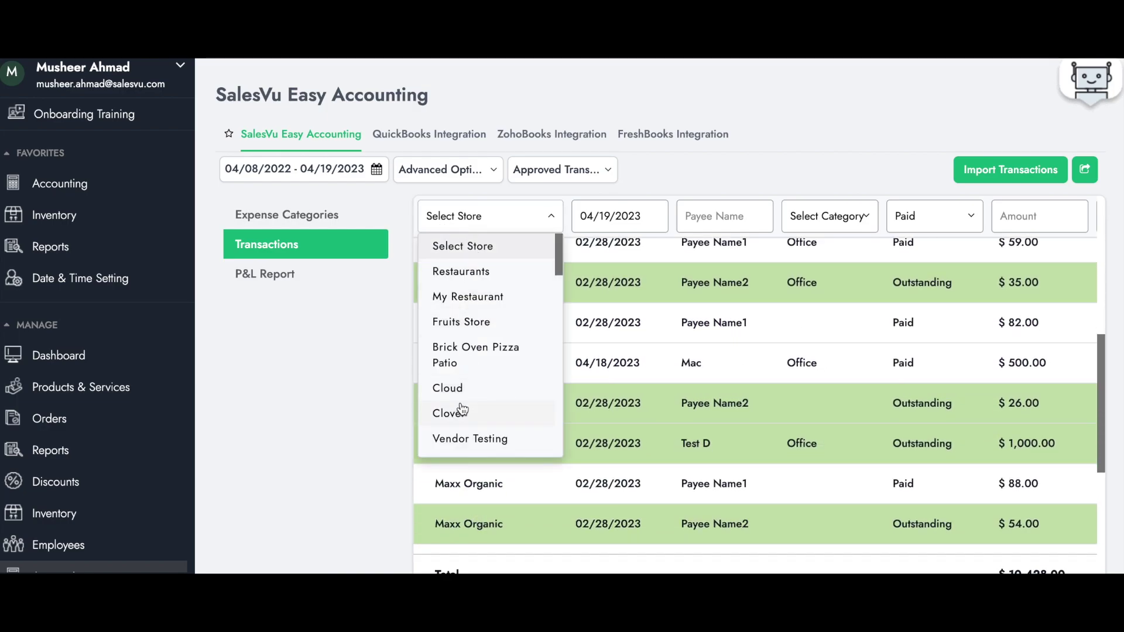
pyautogui.click(474, 226)
pyautogui.click(483, 181)
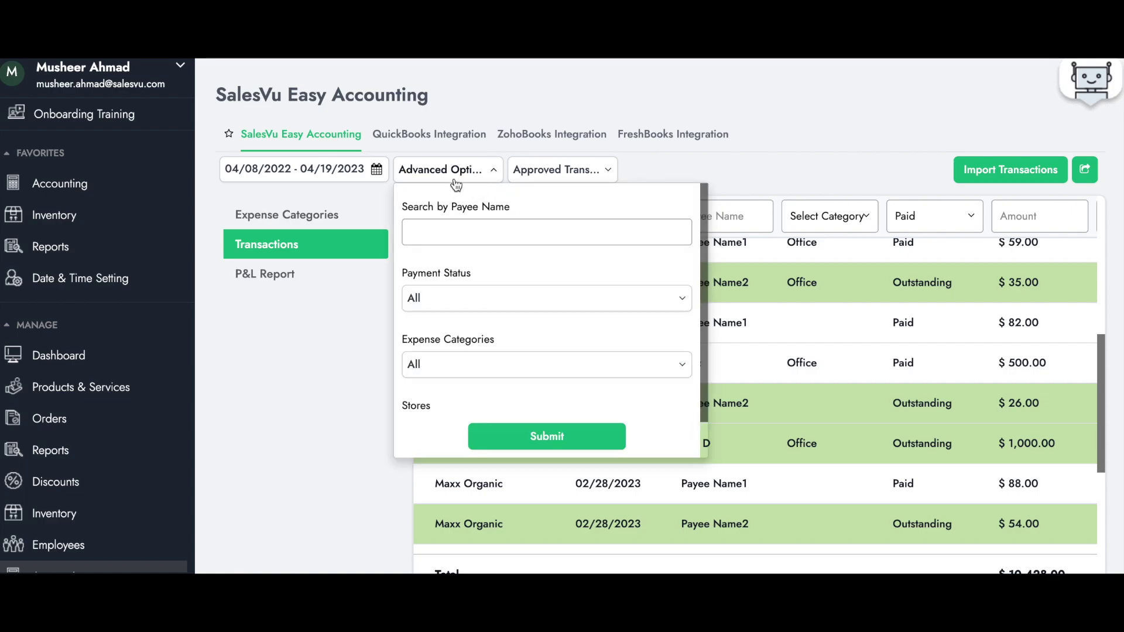
pyautogui.scroll(-1, 452, 219)
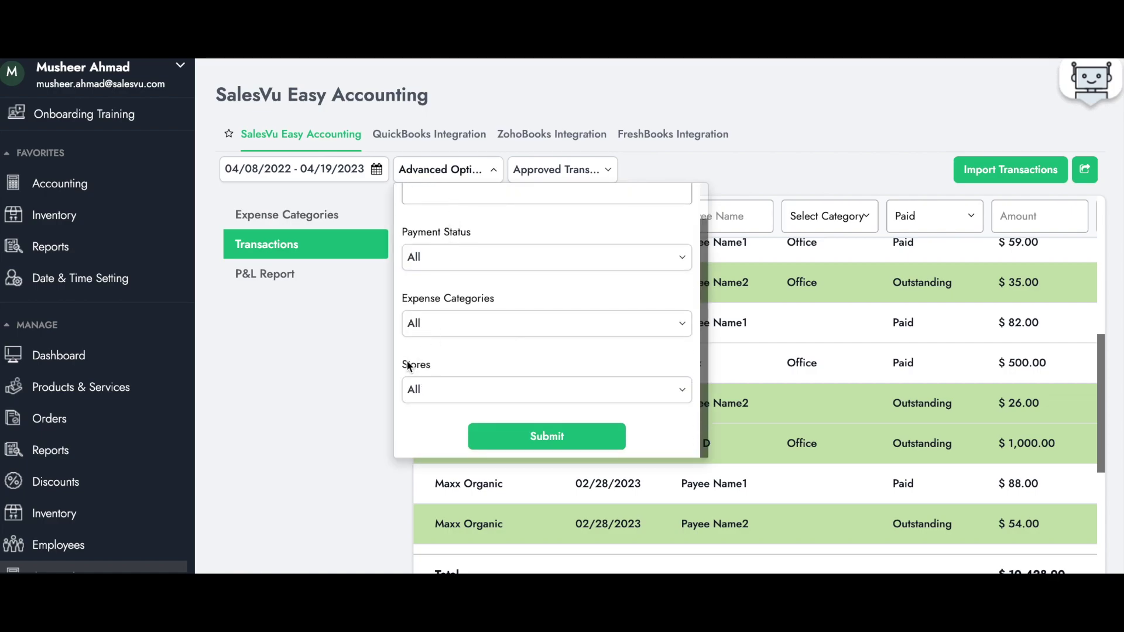
pyautogui.click(441, 397)
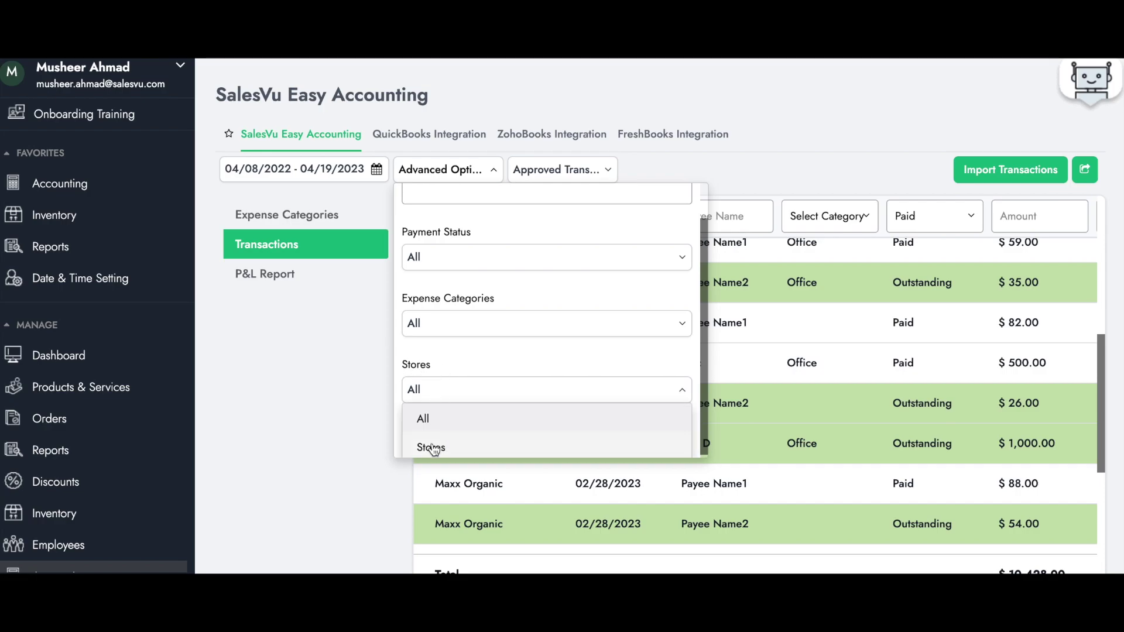
pyautogui.click(466, 173)
pyautogui.scroll(2, 655, 382)
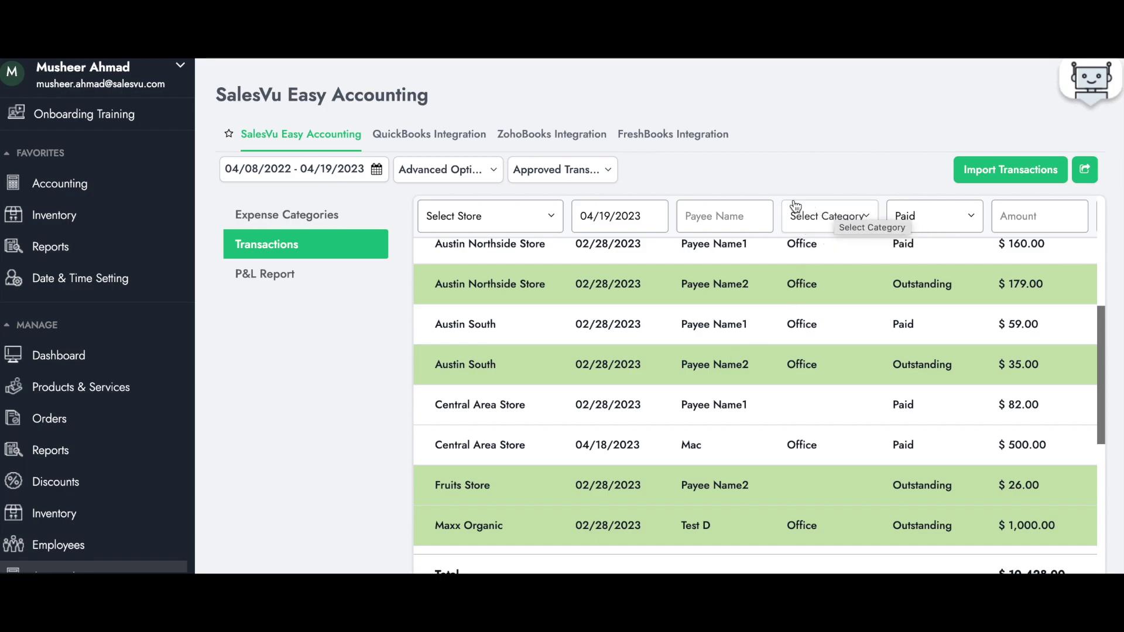
pyautogui.click(841, 226)
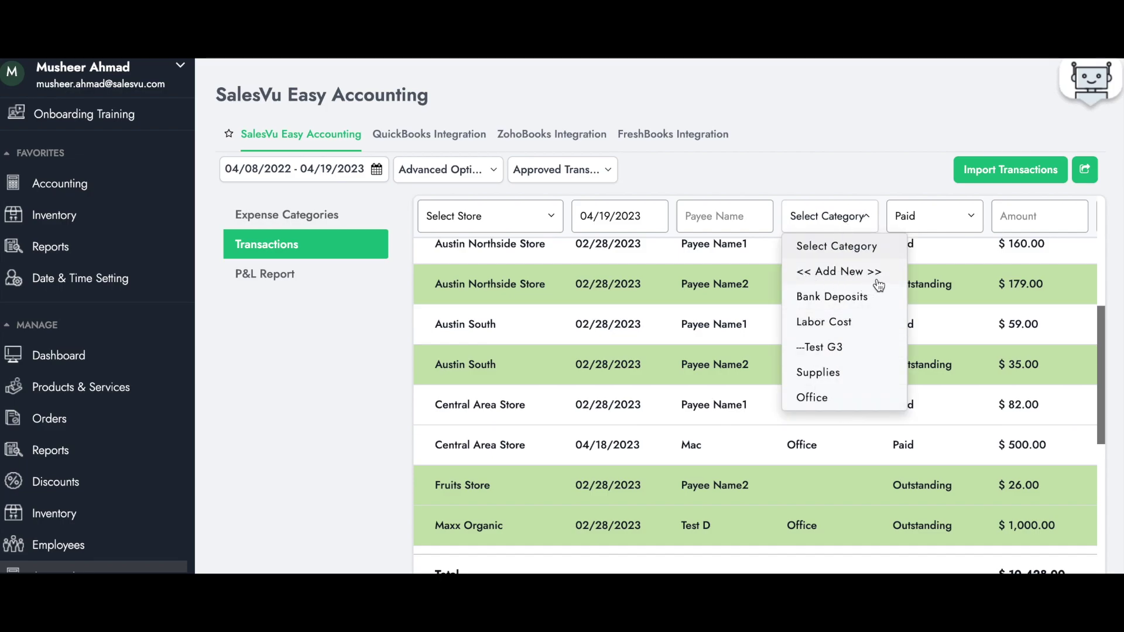
pyautogui.click(863, 160)
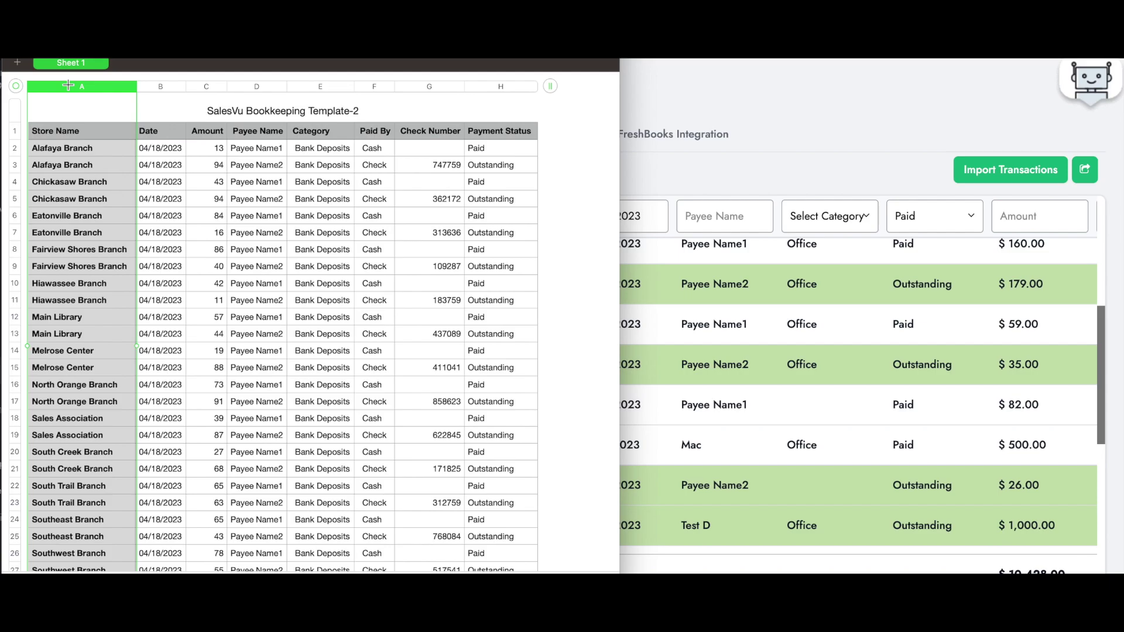
pyautogui.click(708, 104)
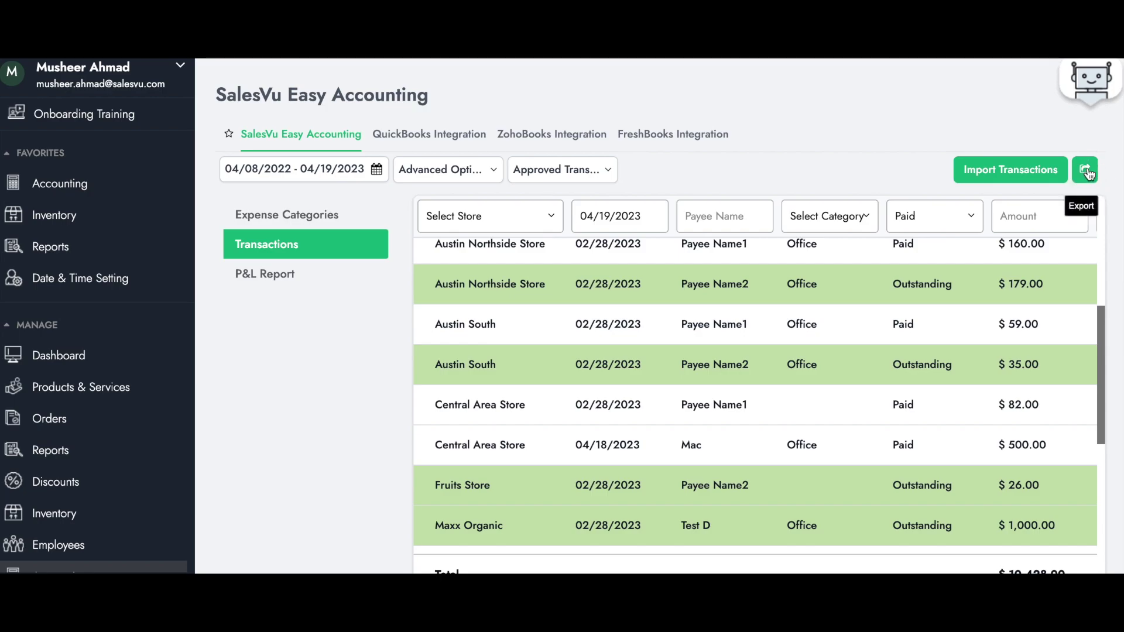
# Step: Switch from the Transactions page to the P&L Report for 04/01/2023 – 04/19/2023
pyautogui.scroll(-1, 259, 457)
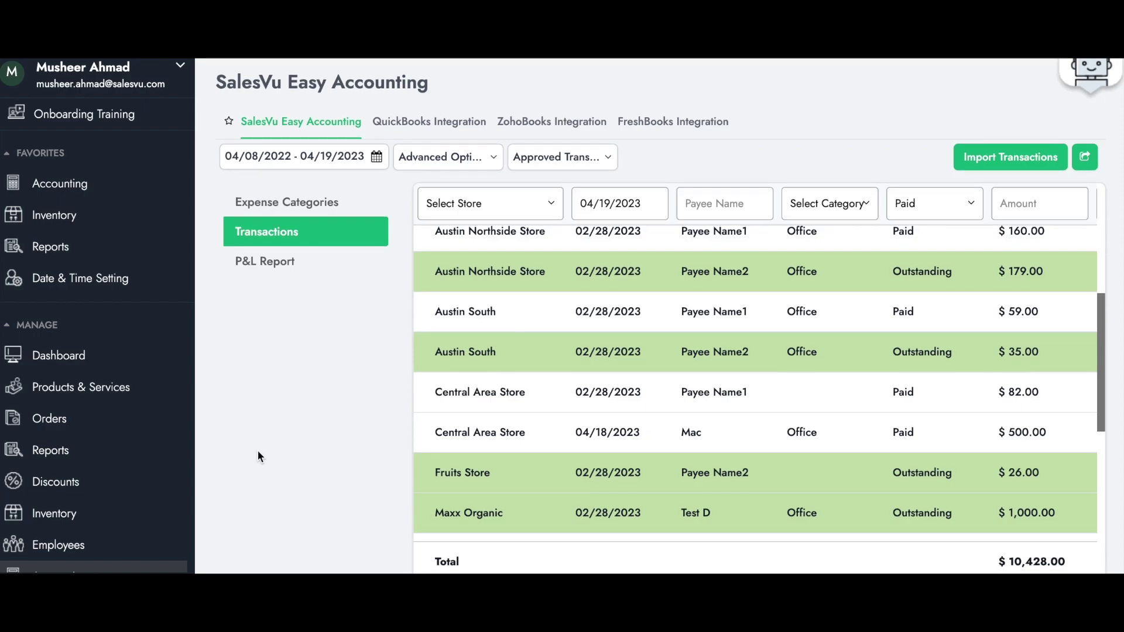
pyautogui.scroll(1, 266, 367)
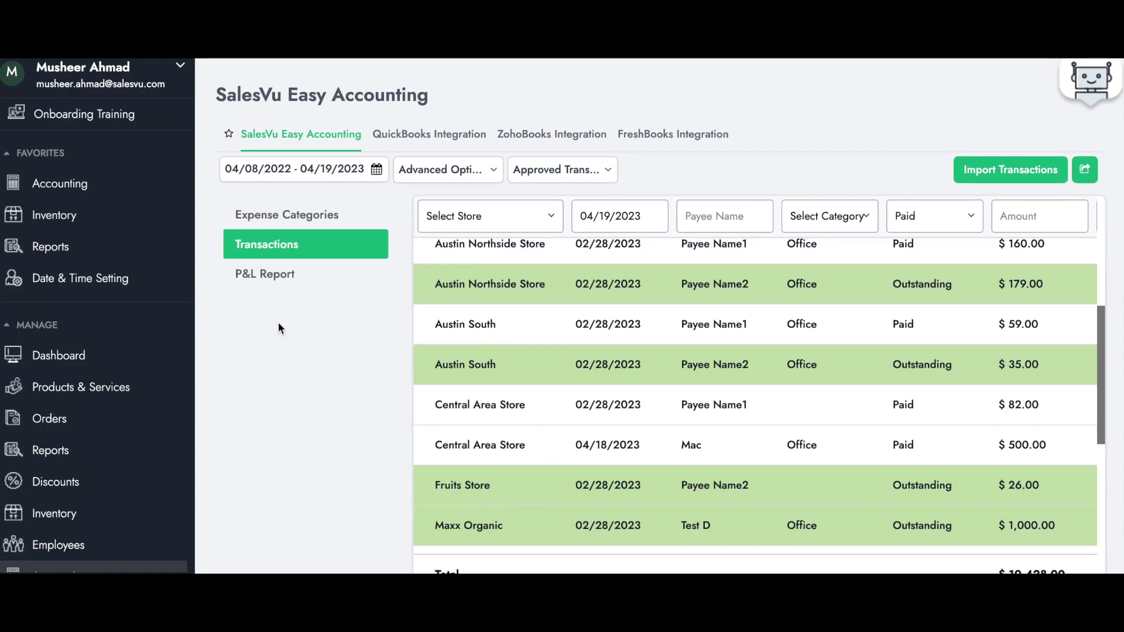
pyautogui.click(279, 283)
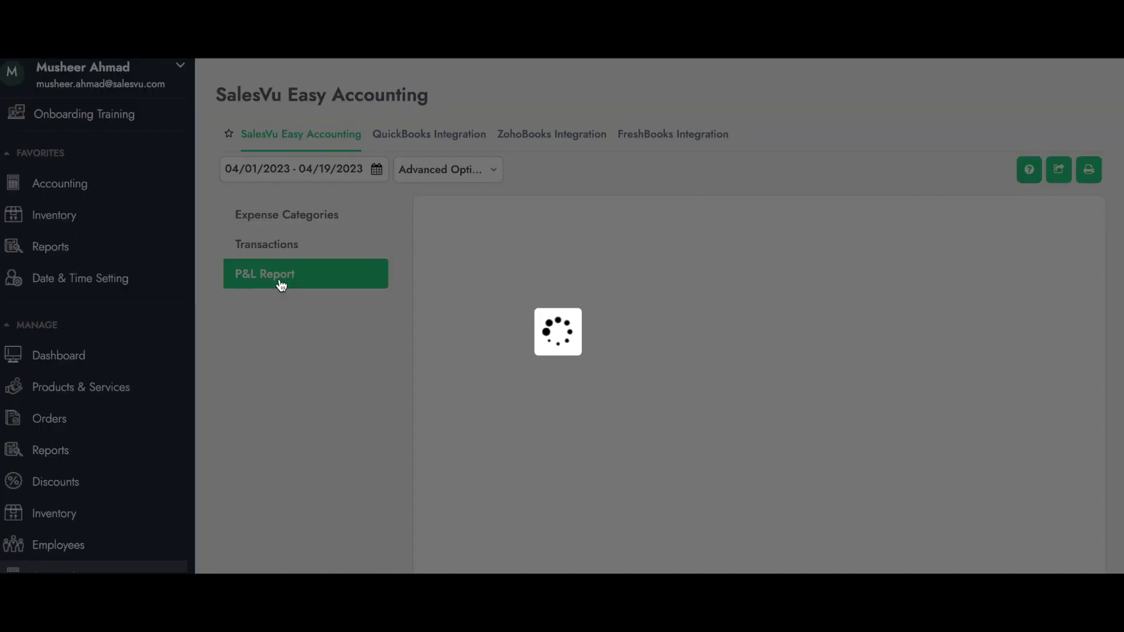
# Step: Scroll the loaded P&L report down to the FIXED COST section showing Office at $500.00
pyautogui.scroll(-5, 631, 236)
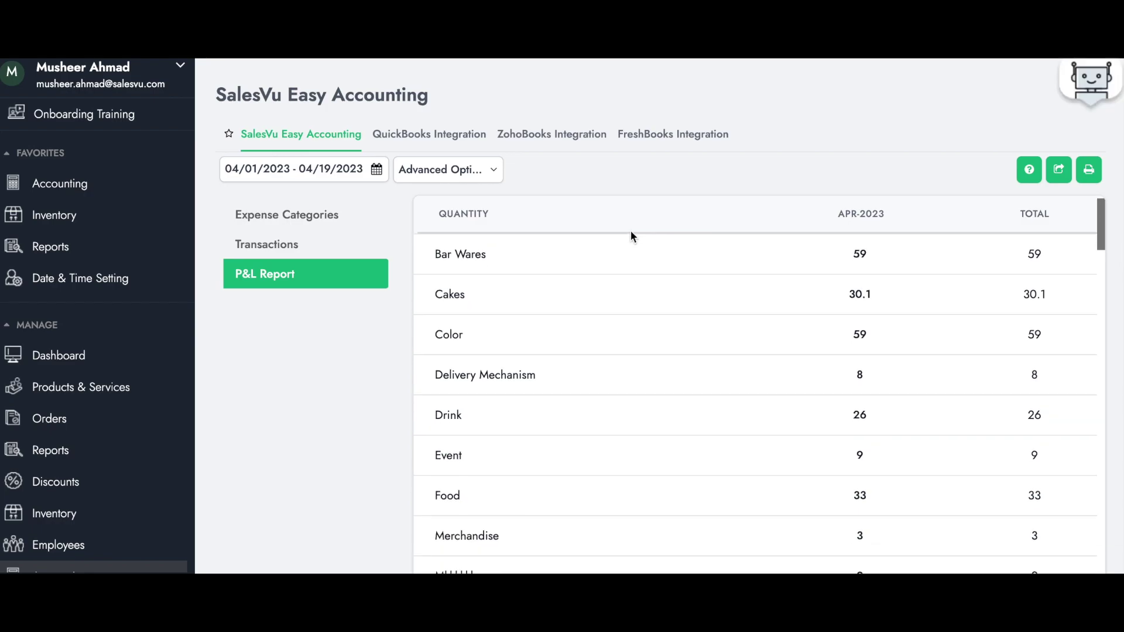
pyautogui.scroll(-4, 631, 236)
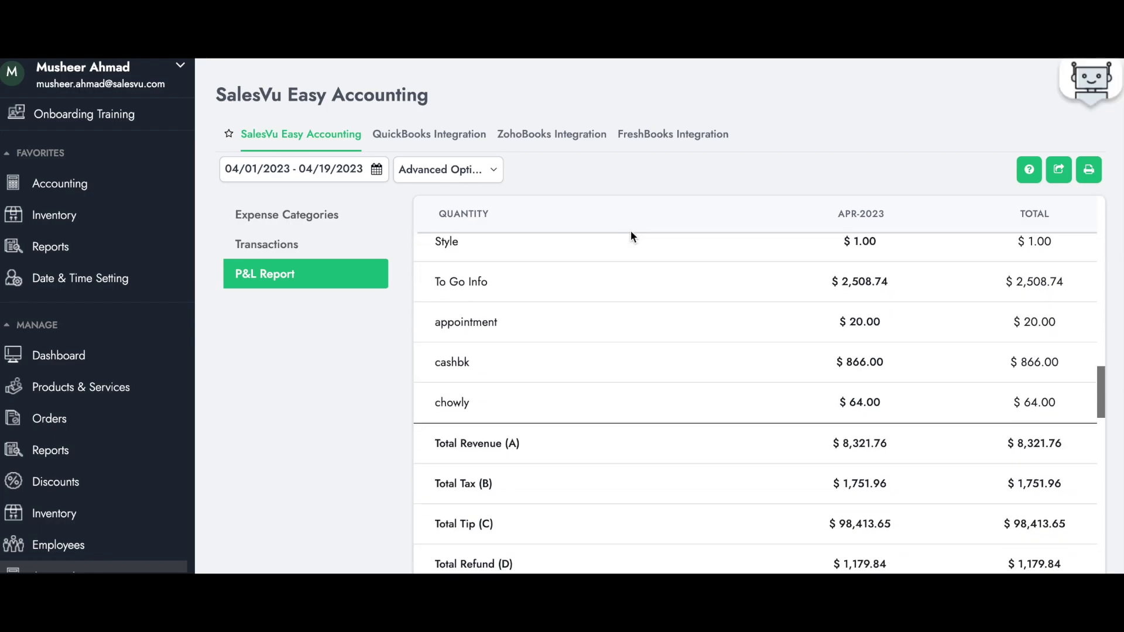
pyautogui.scroll(-5, 630, 237)
pyautogui.scroll(-10, 568, 338)
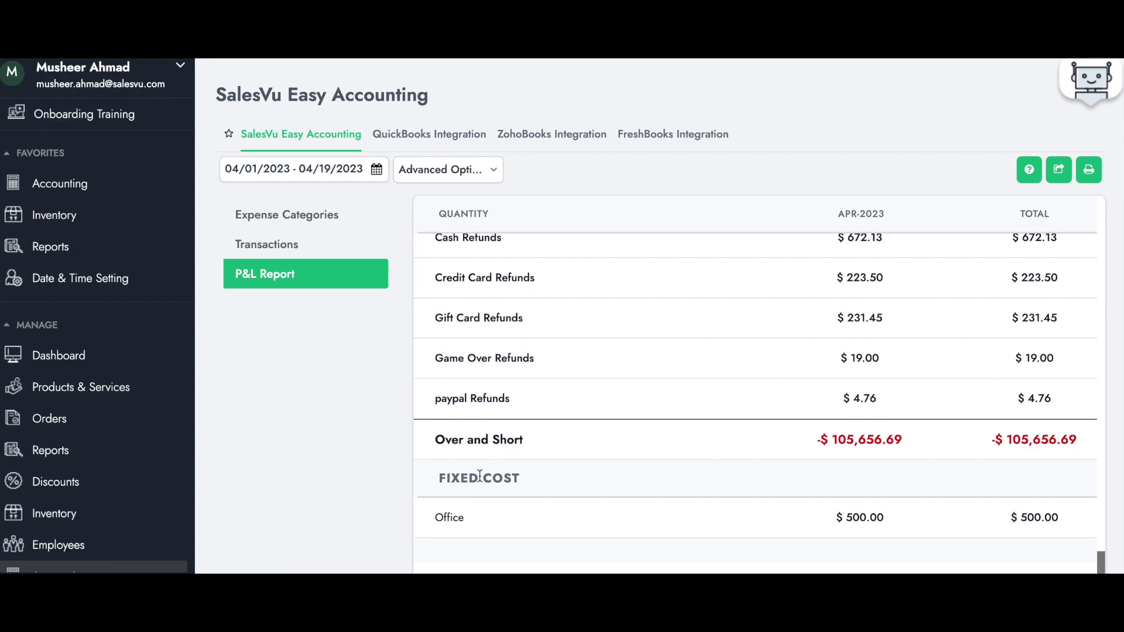
pyautogui.scroll(-1, 346, 491)
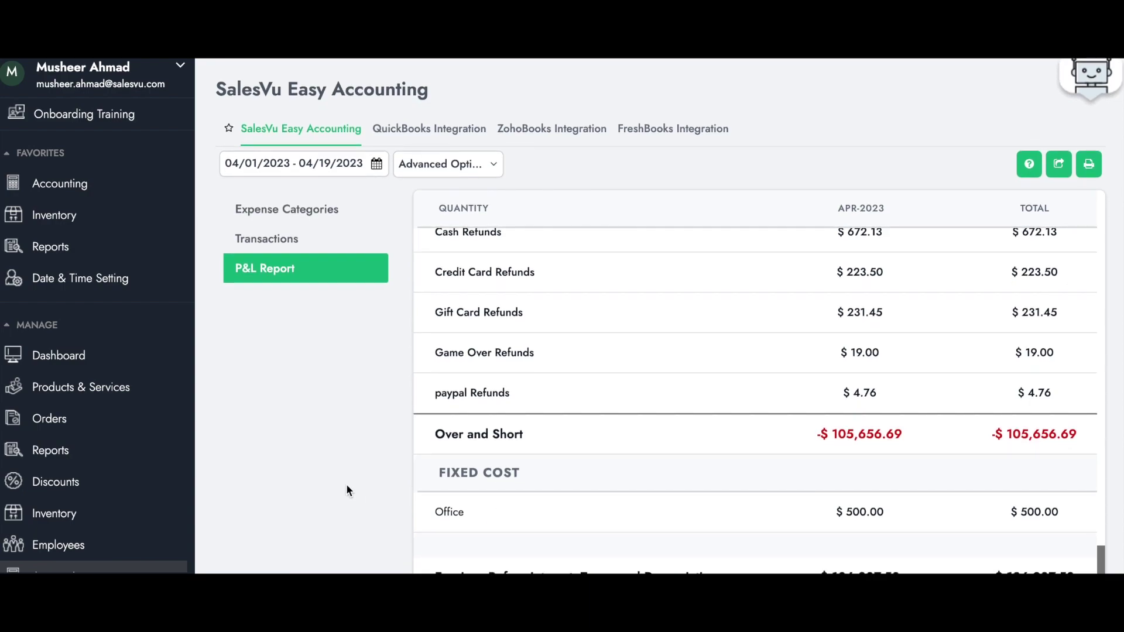
pyautogui.scroll(1, 350, 489)
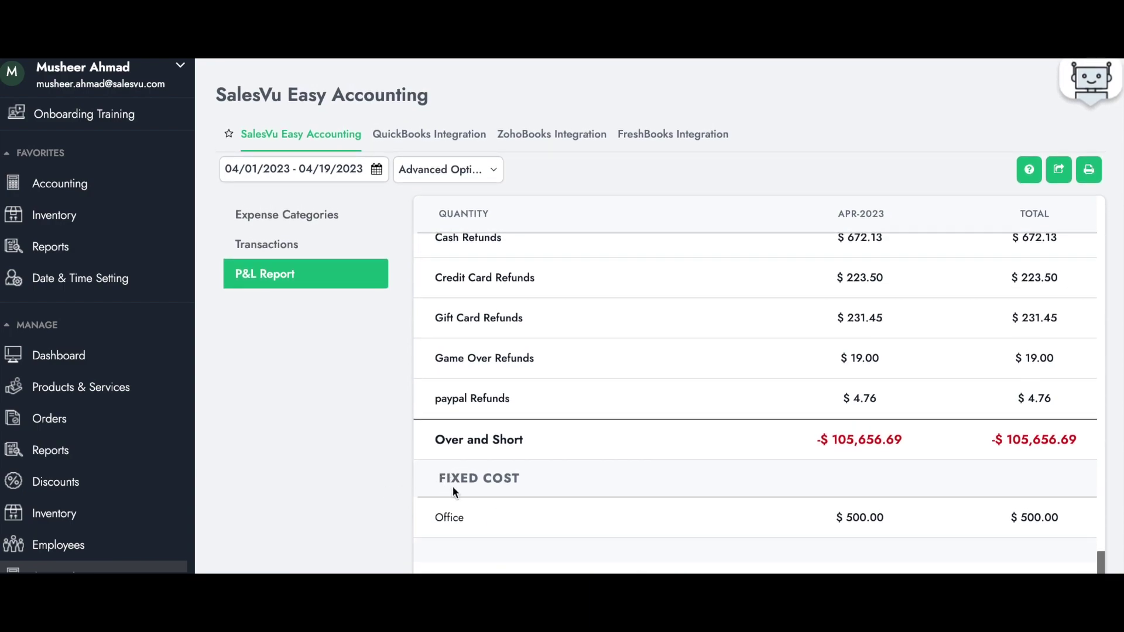
pyautogui.scroll(-1, 318, 500)
pyautogui.rightClick(318, 500)
pyautogui.click(318, 497)
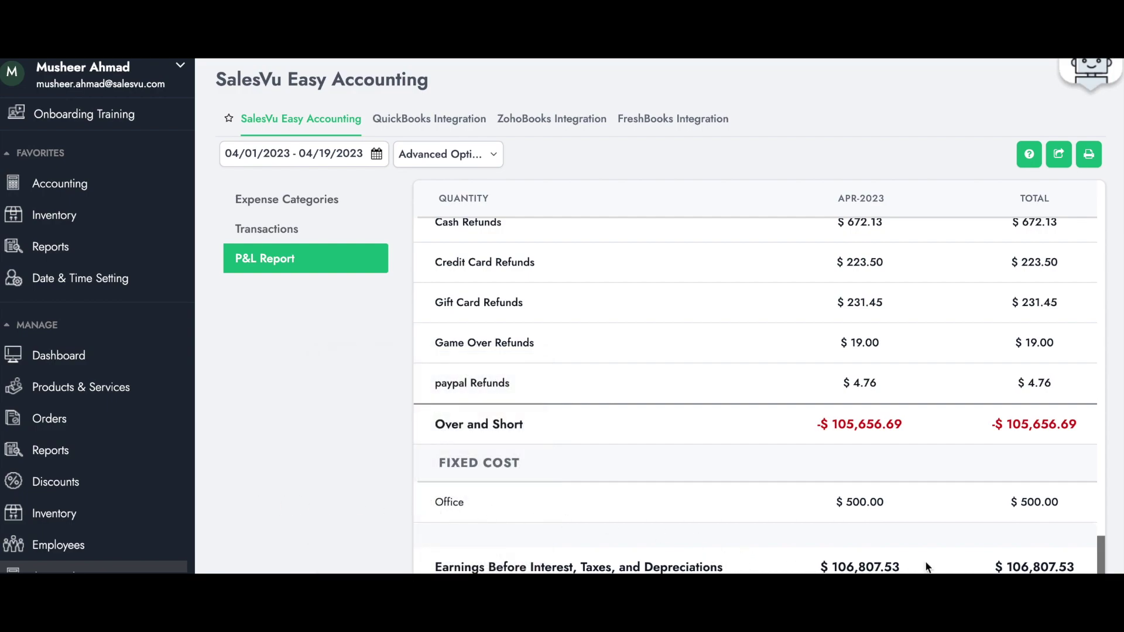
pyautogui.scroll(3, 626, 305)
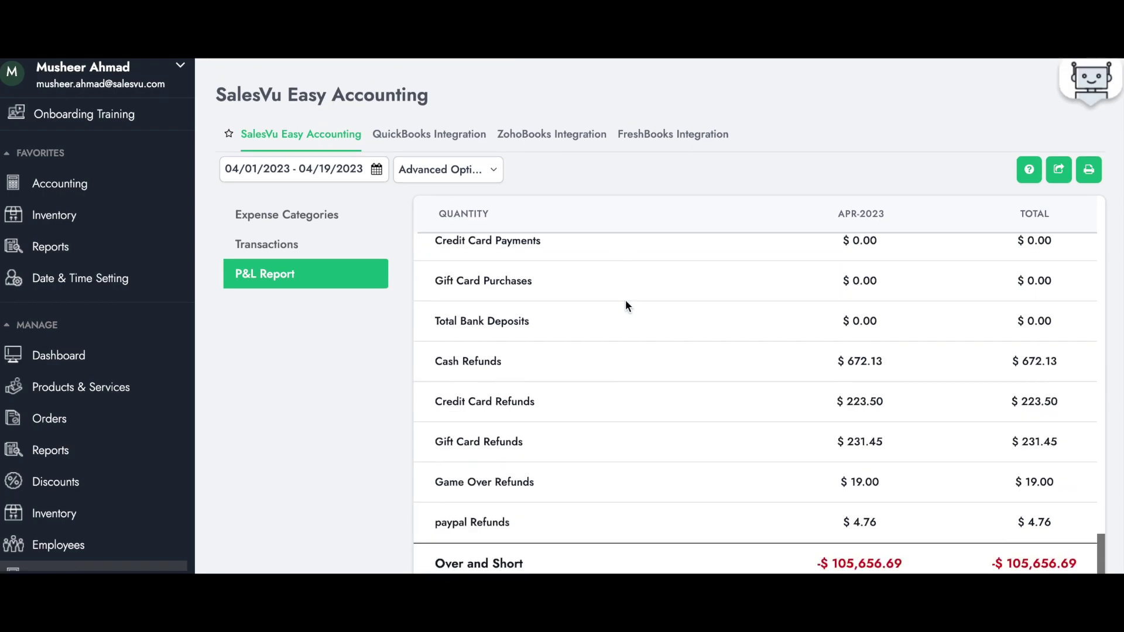
pyautogui.scroll(1, 626, 305)
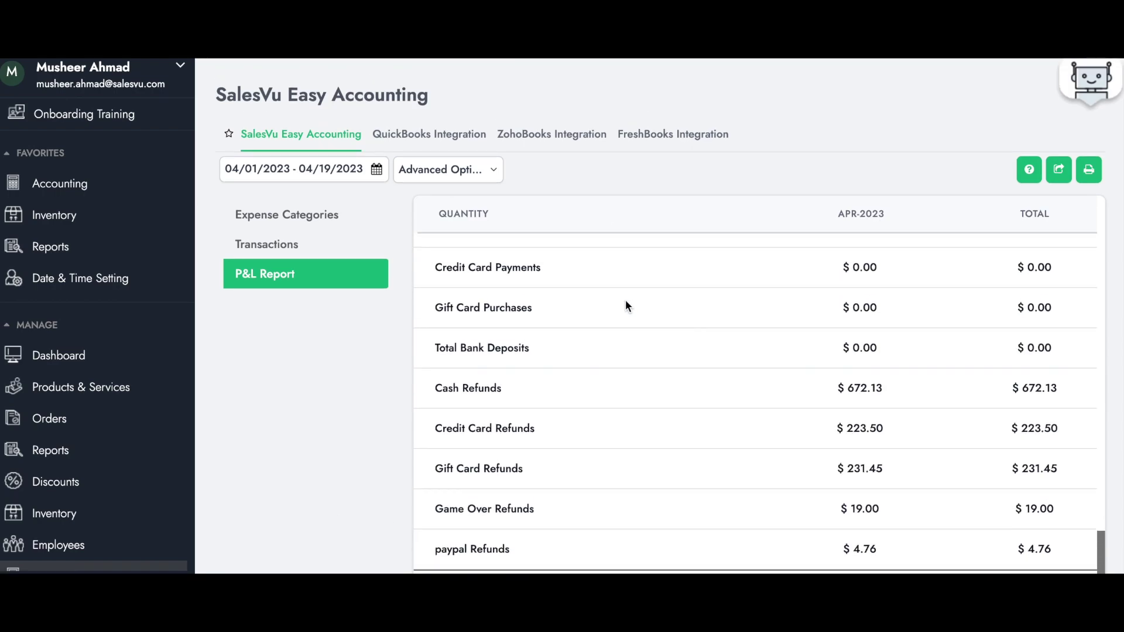